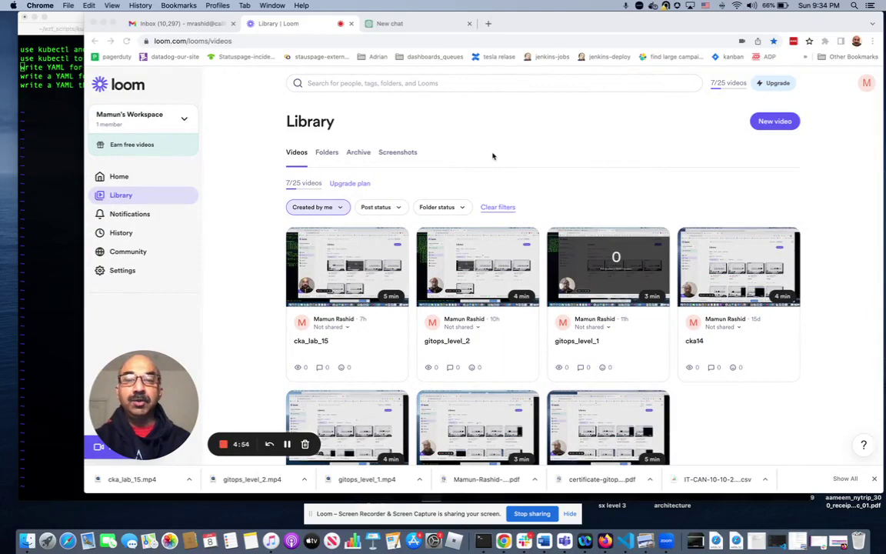
- Switch from the Loom library to the blank new ChatGPT chat
left_click(392, 23)
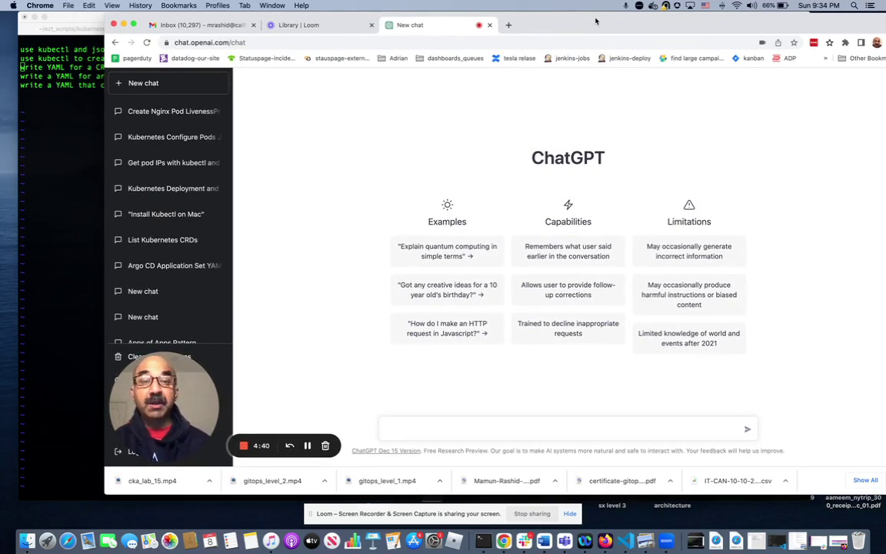
- Ask ChatGPT how to get all pod IPs using kubectl and jsonpath
left_click_drag(595, 21, 623, 17)
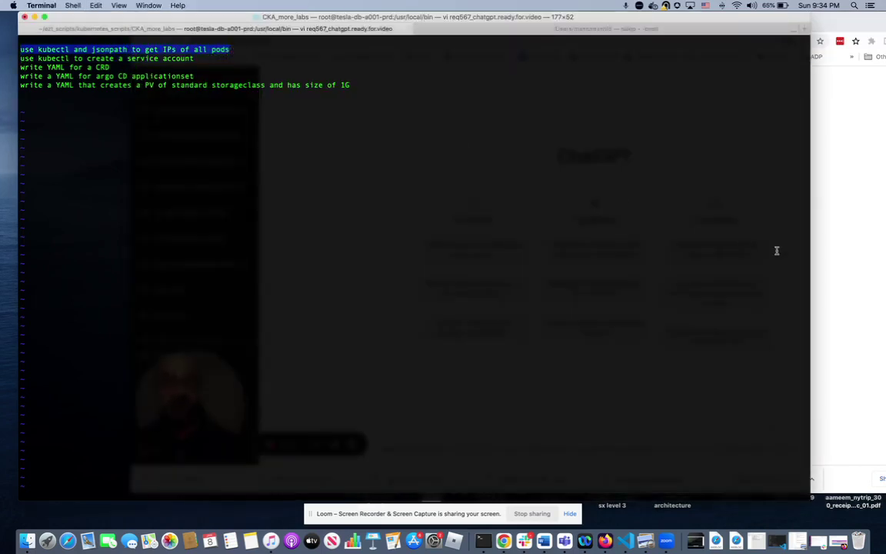
left_click(838, 271)
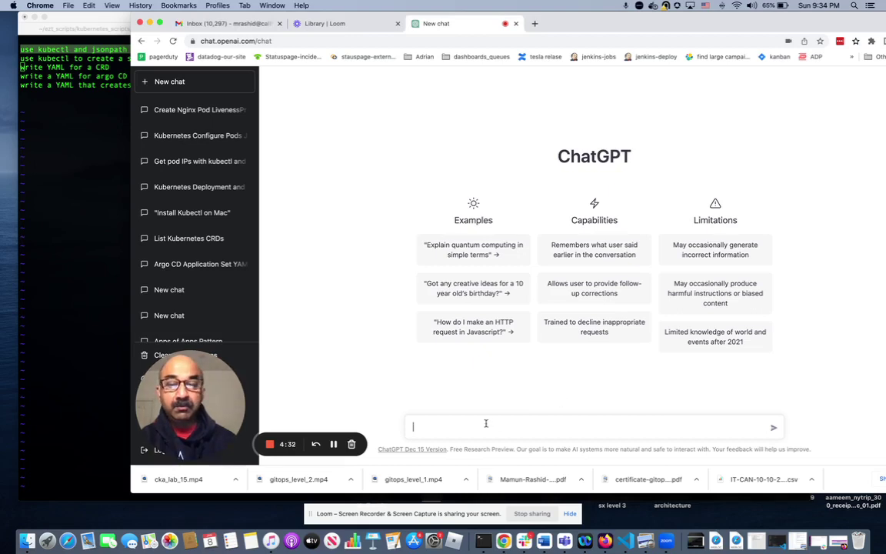
type("use kubectl and jsonpath to get IPs of all pods")
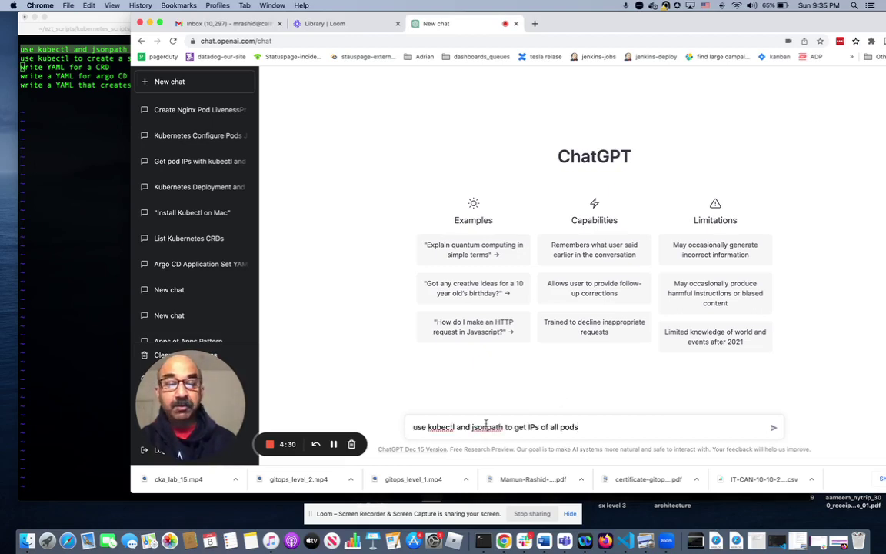
key("Return")
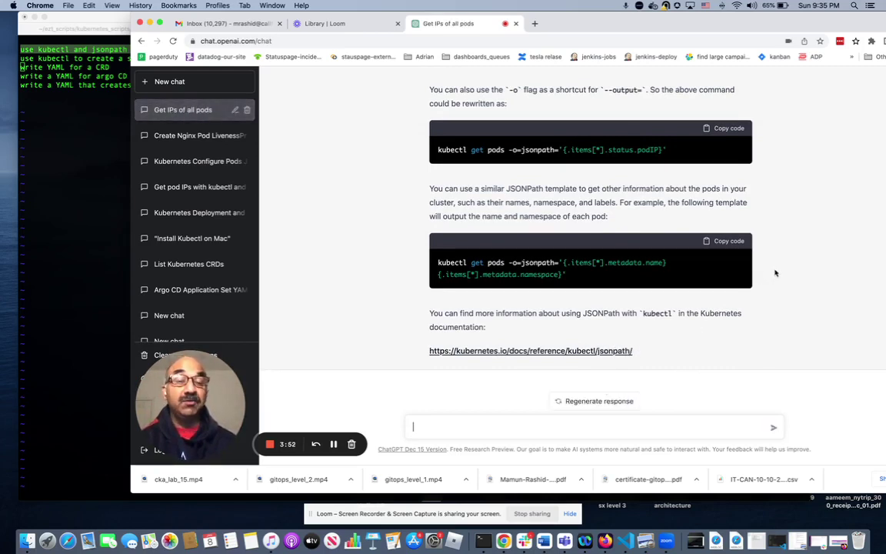
- Copy the service account question from Terminal and ask ChatGPT how to create one with kubectl
left_click(111, 128)
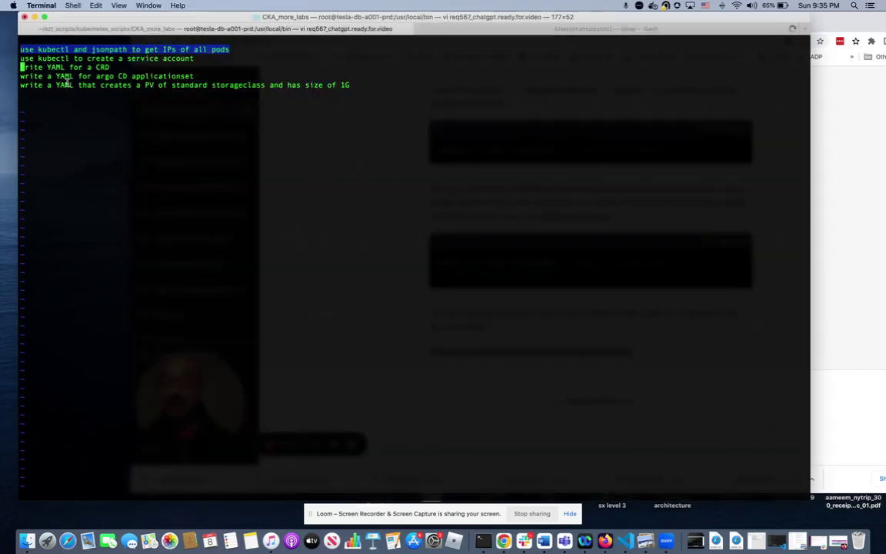
left_click_drag(19, 59, 202, 61)
key("super+c")
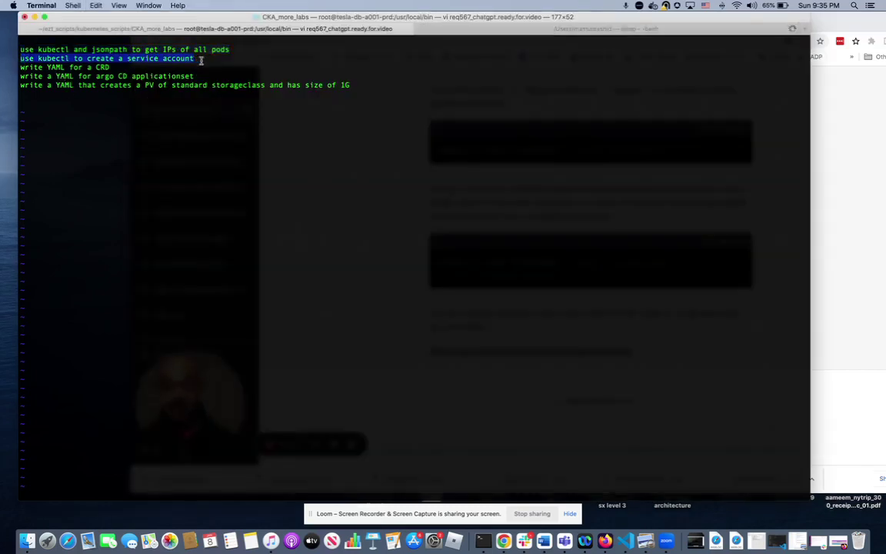
left_click(827, 213)
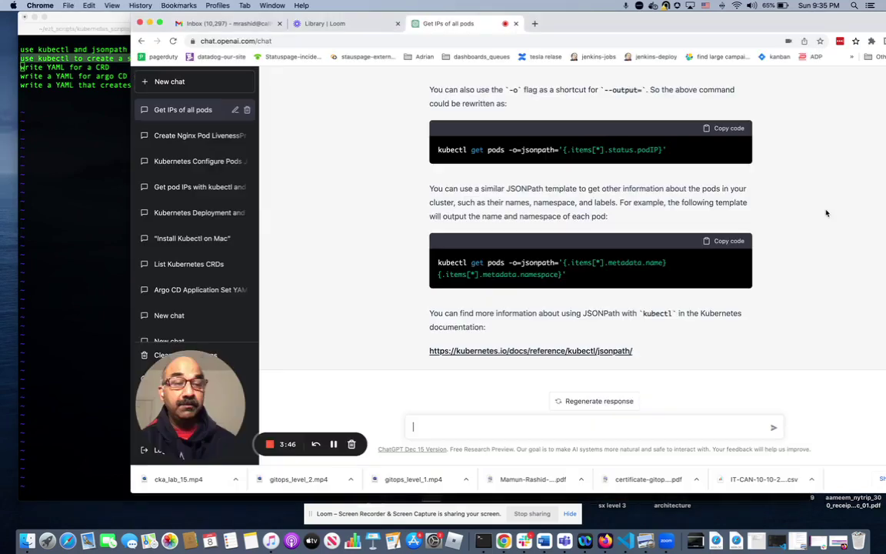
left_click(498, 428)
key("super+v")
key("Return")
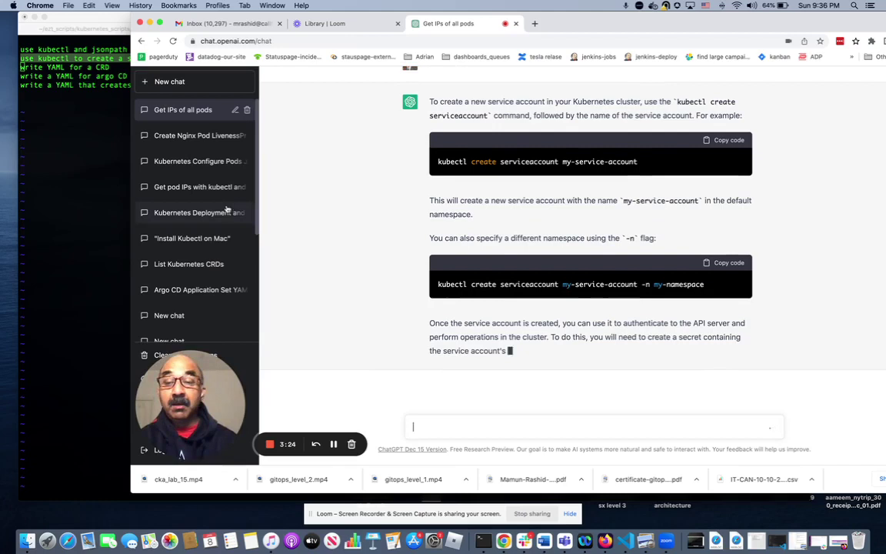
- Copy the request from vi and ask ChatGPT for a YAML creating a 1G standard-storageclass PV
left_click(111, 163)
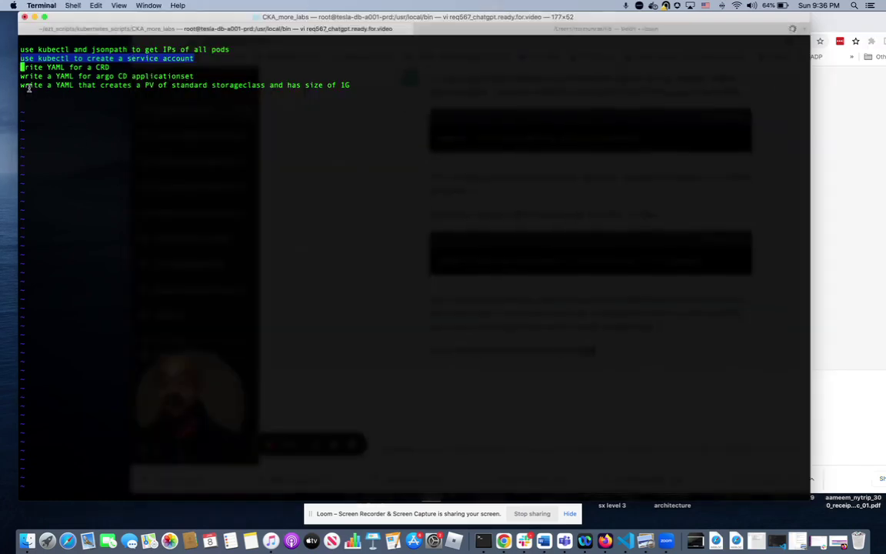
left_click_drag(20, 86, 352, 86)
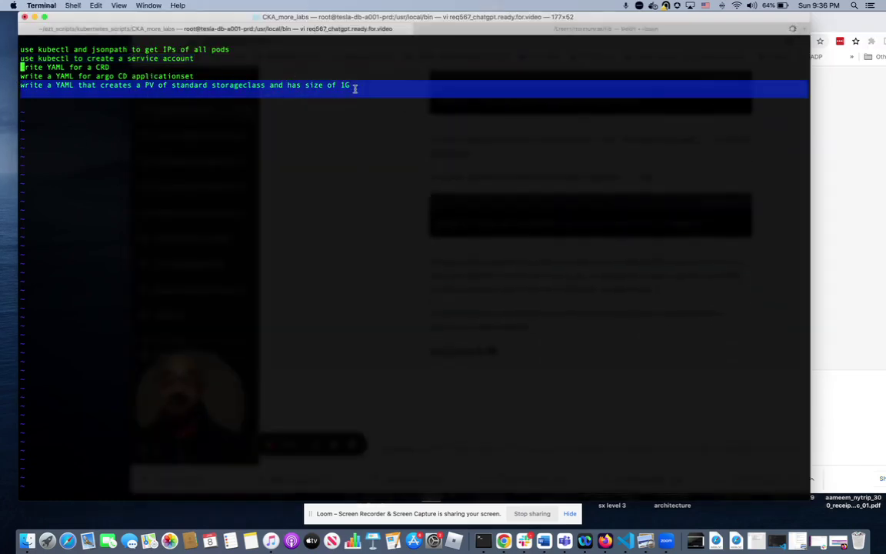
key("super+c")
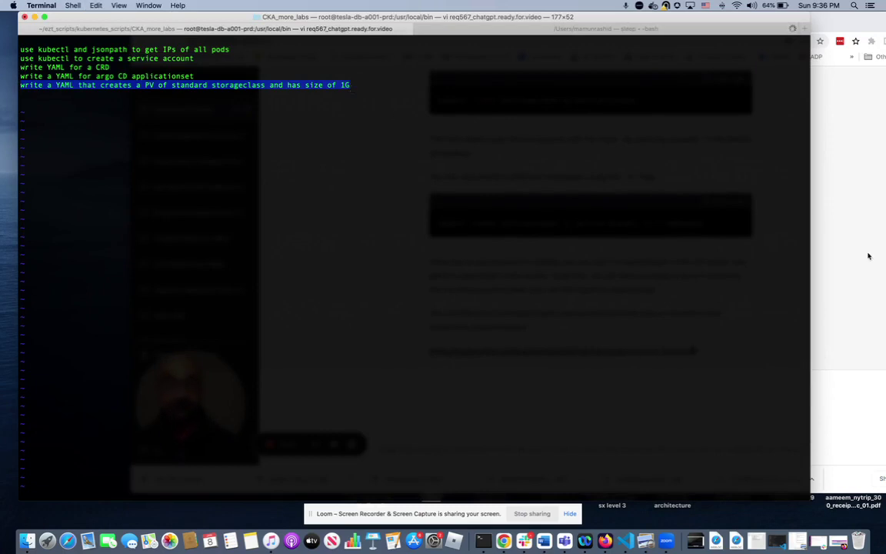
left_click(859, 261)
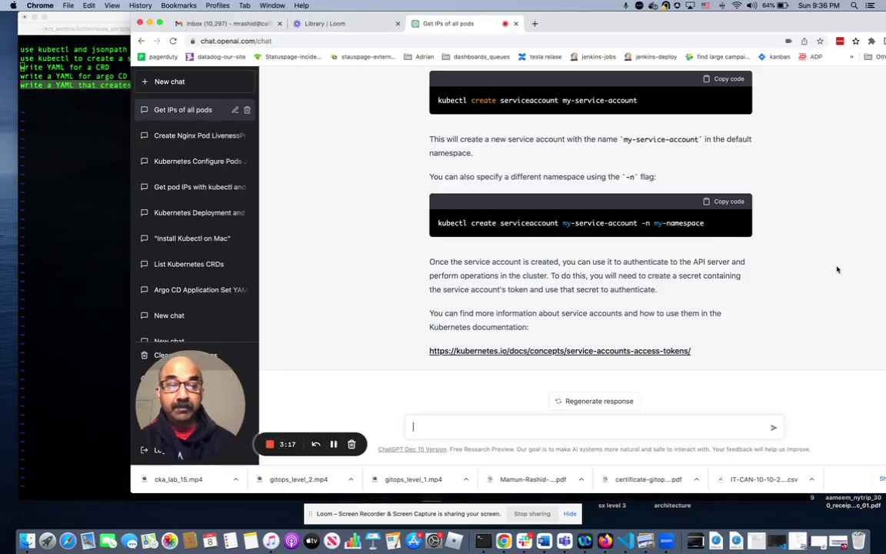
left_click(528, 431)
key("super+v")
key("Return")
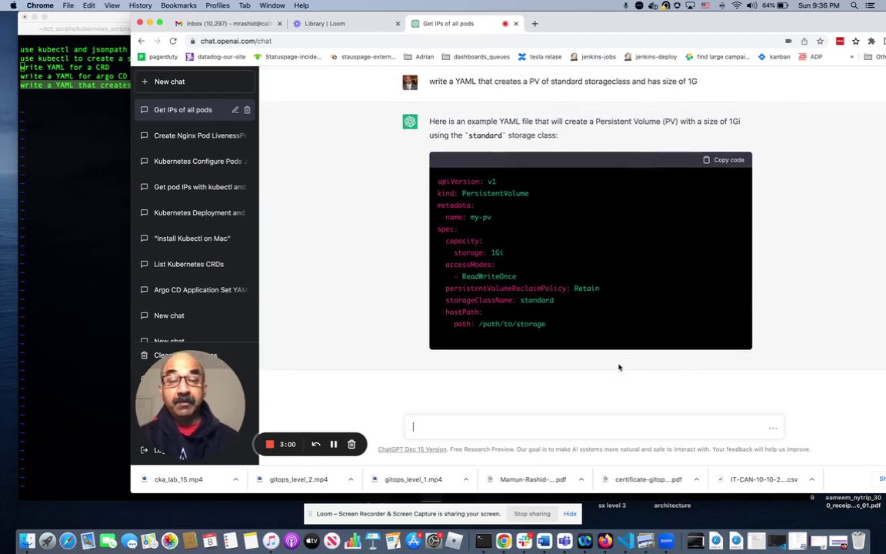
- Ask ChatGPT to 'write YAML for a CRD'
left_click(110, 160)
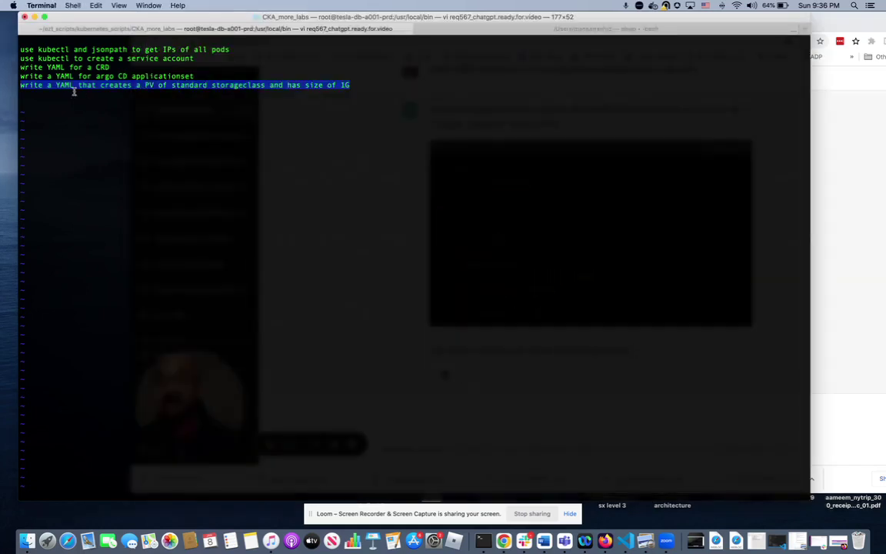
left_click_drag(22, 67, 114, 68)
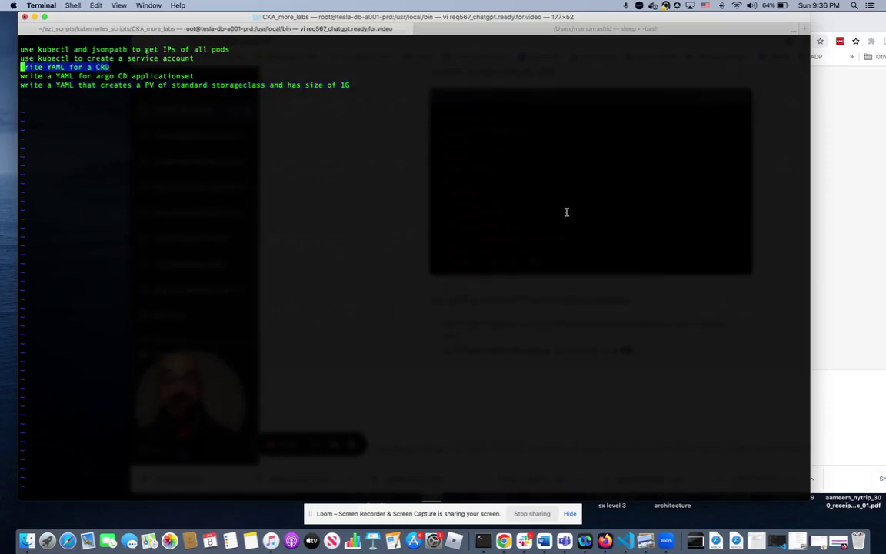
left_click(831, 311)
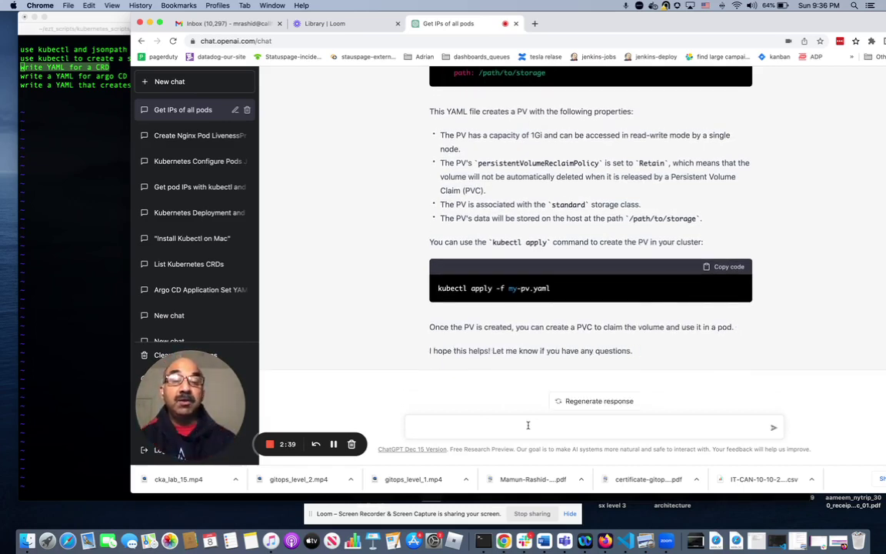
left_click(528, 425)
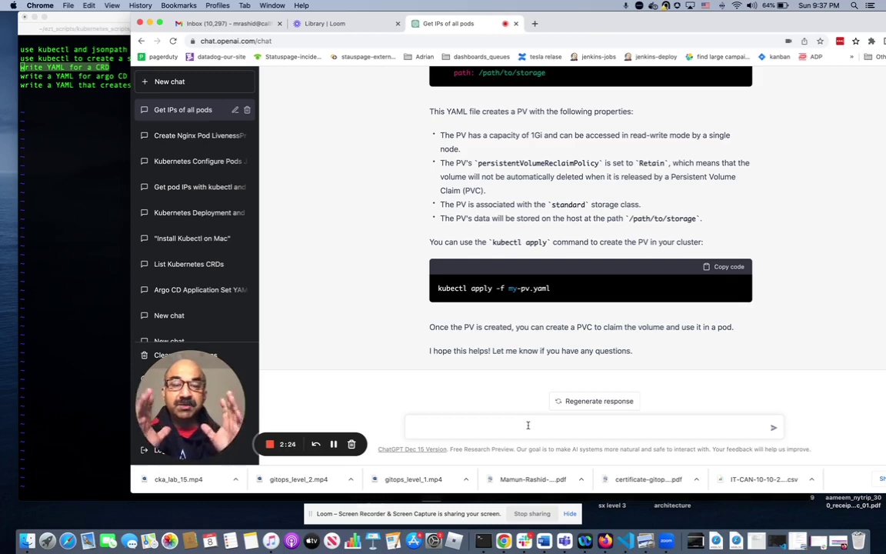
type("write YAML for a CRD")
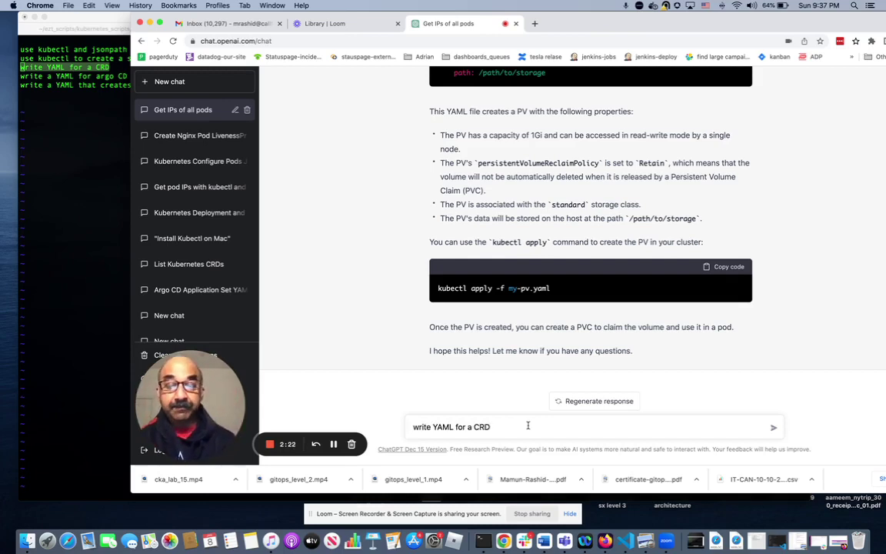
key("Return")
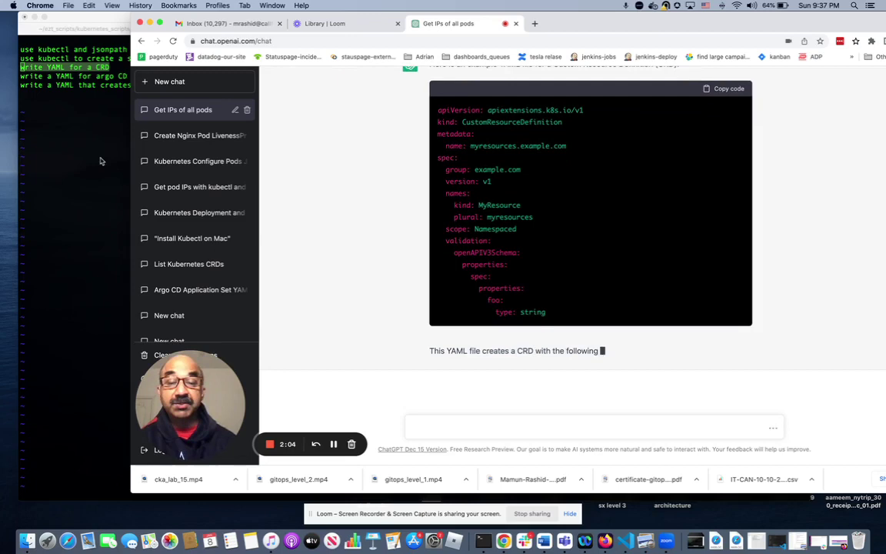
- Paste the Argo CD ApplicationSet YAML request from vi into ChatGPT, dismiss the location popup, and send
left_click(63, 118)
left_click(79, 80)
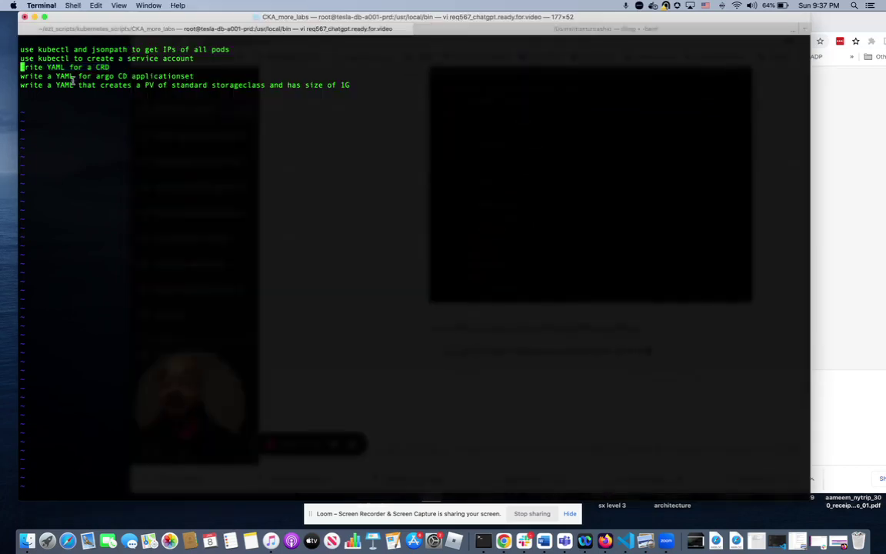
left_click_drag(19, 76, 202, 76)
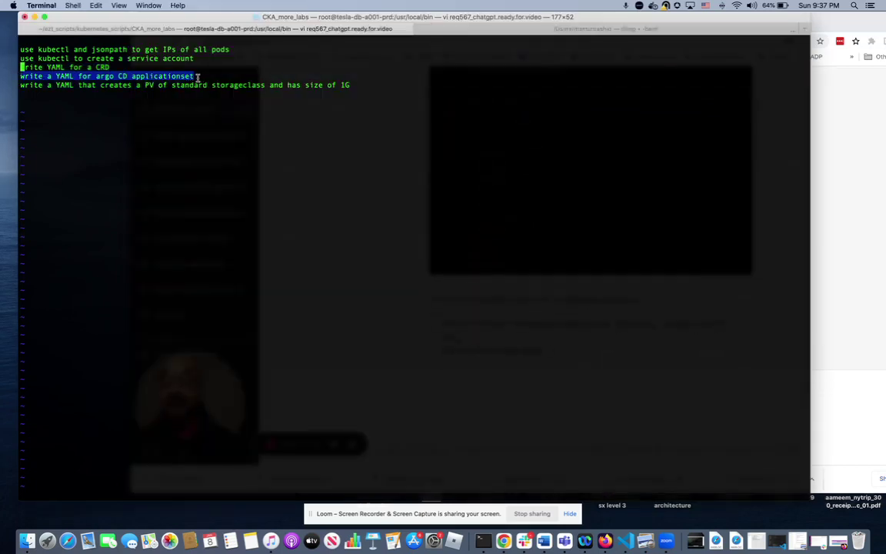
key("super+c")
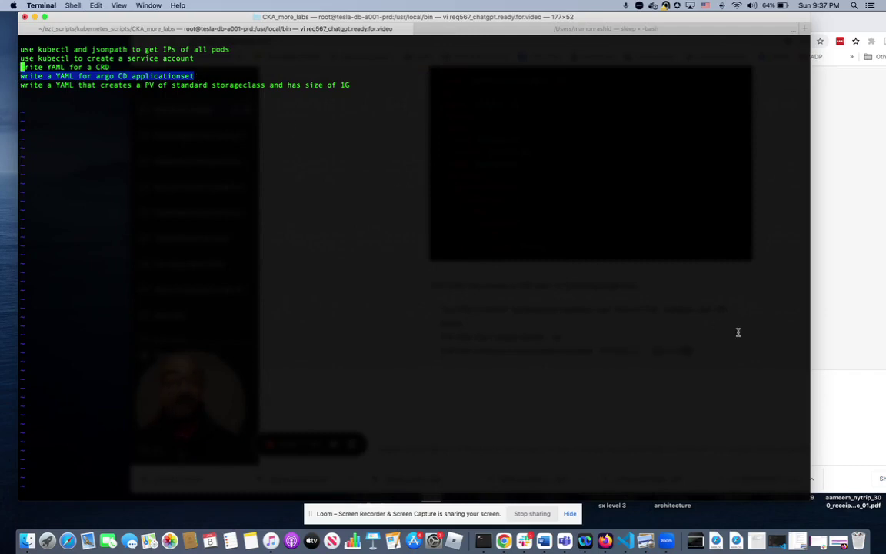
key("super+Tab")
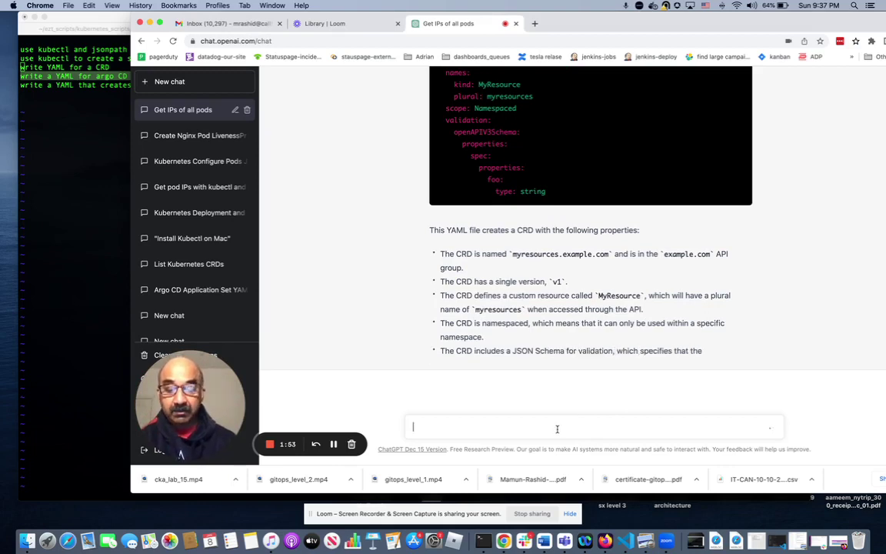
key("super+v")
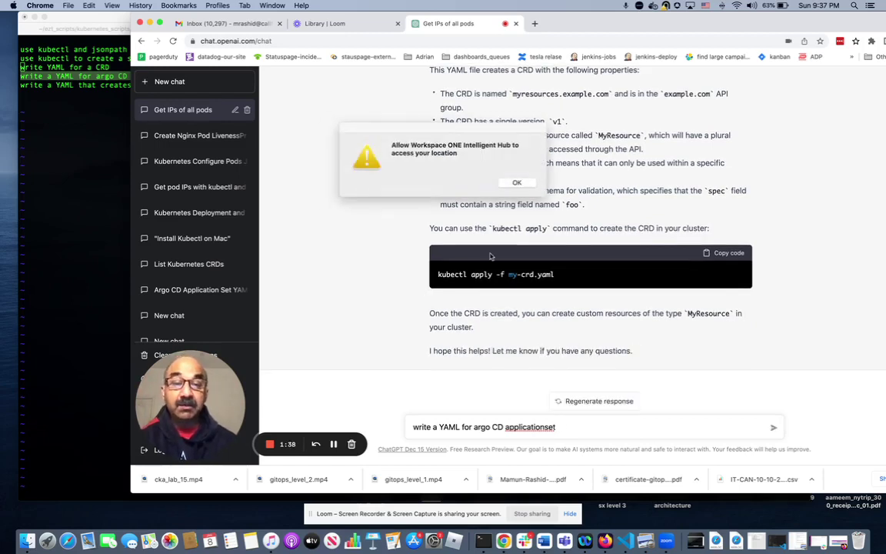
left_click(526, 183)
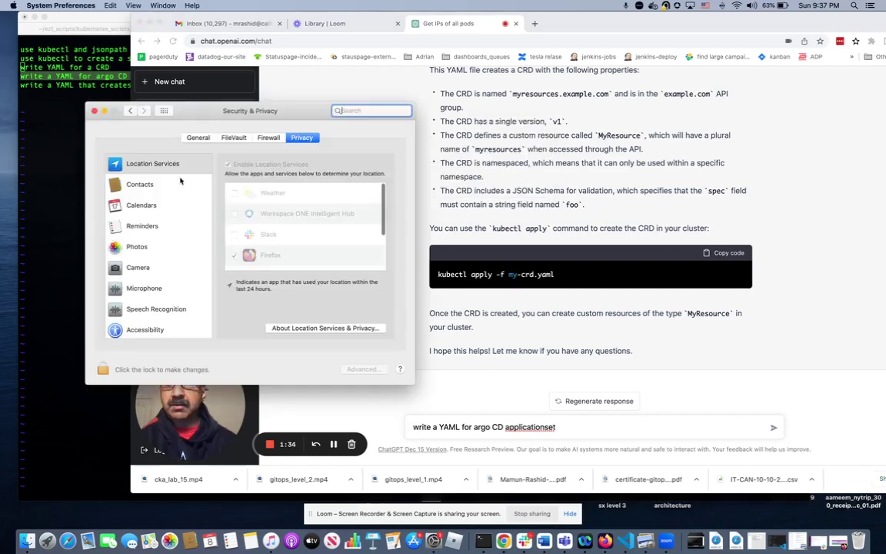
left_click(358, 366)
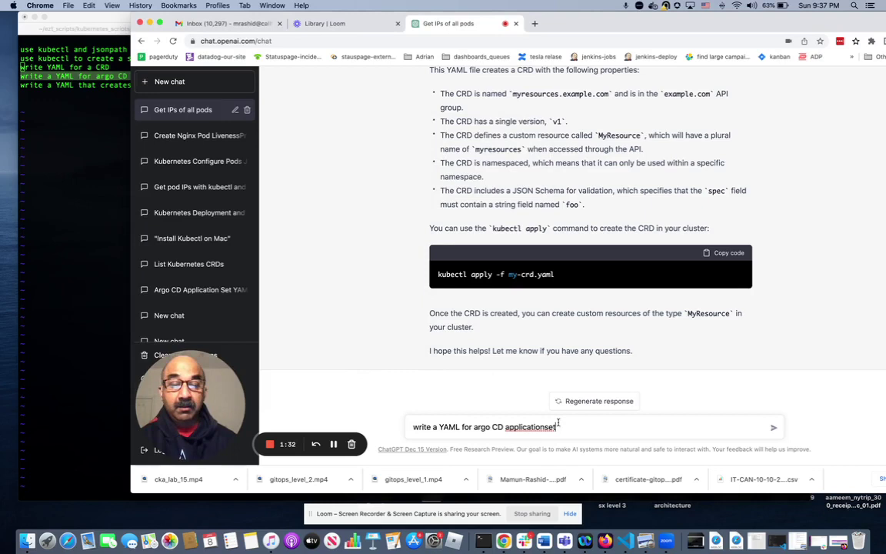
key("Return")
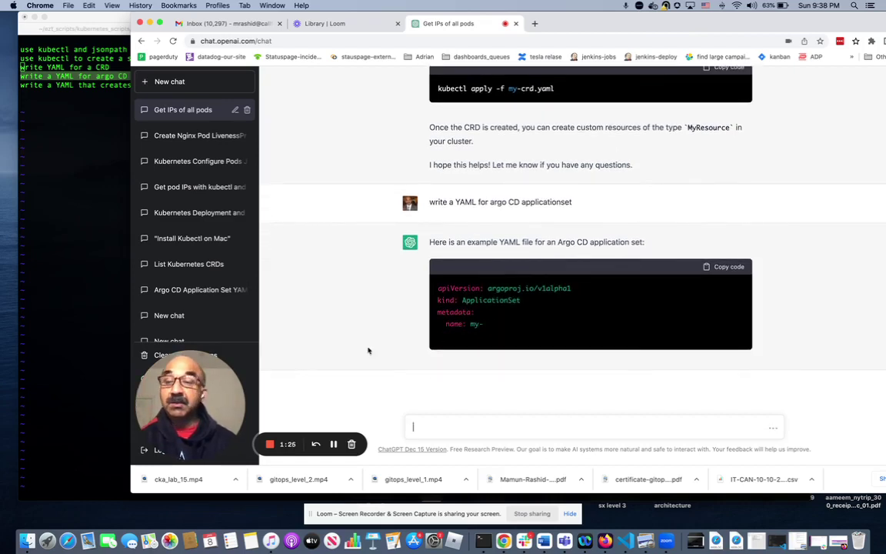
- Save the prompt notes and quit vi with :wq
left_click(79, 93)
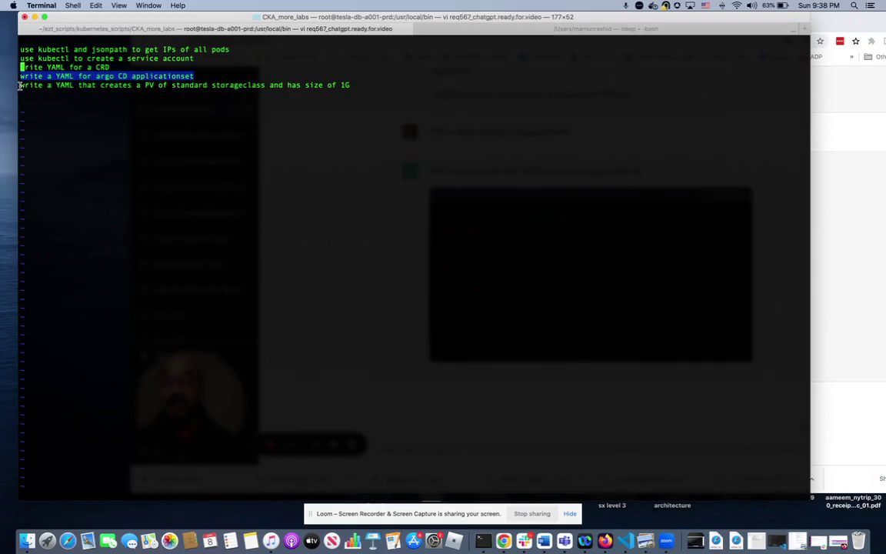
type(":wq")
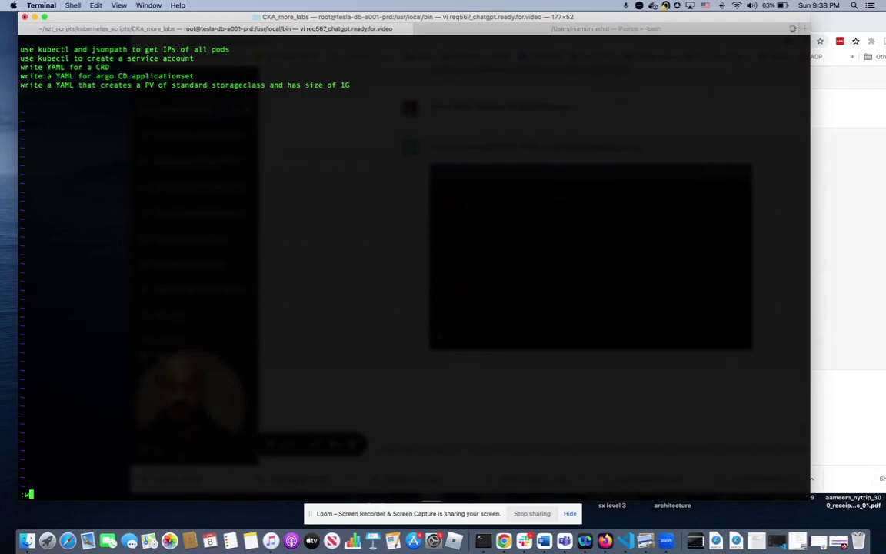
key("Return")
- Draft a ChatGPT prompt asking for a YAML that runs an nginx-image pod that sleeps
key("super+Tab")
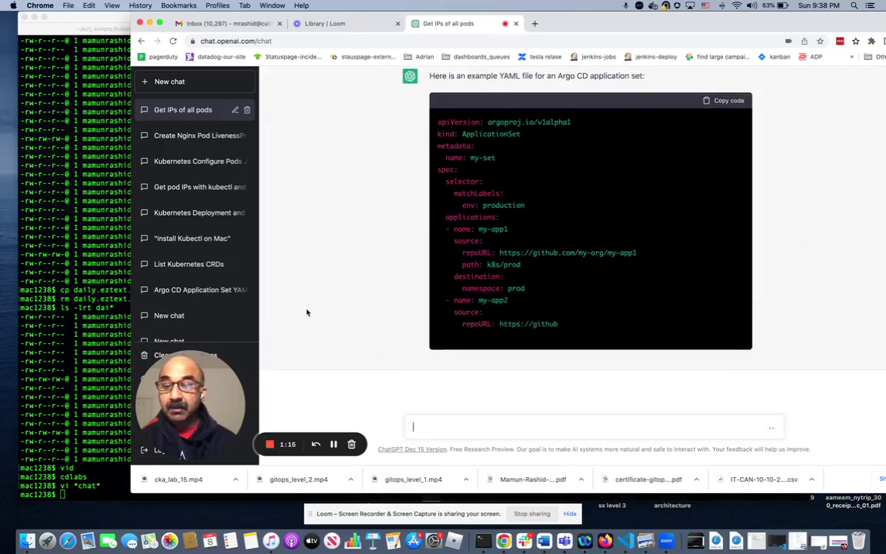
left_click_drag(318, 19, 259, 17)
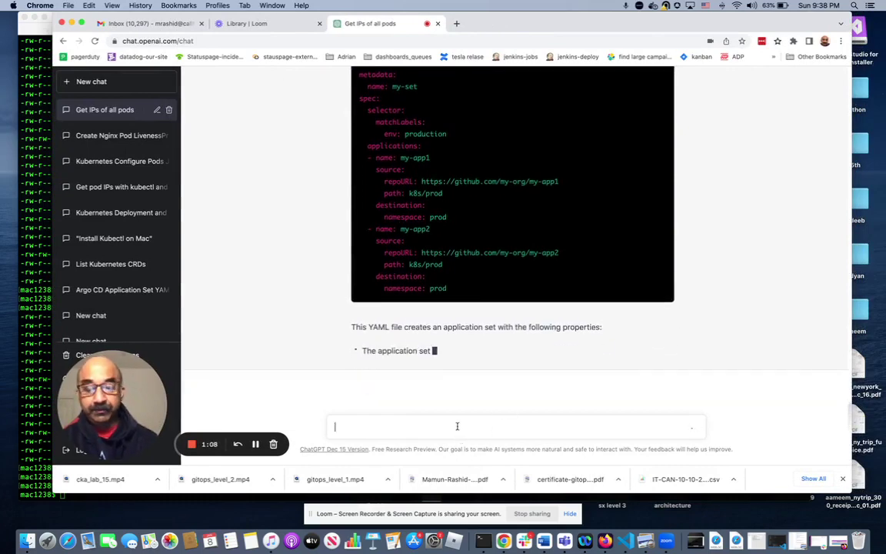
type("write ")
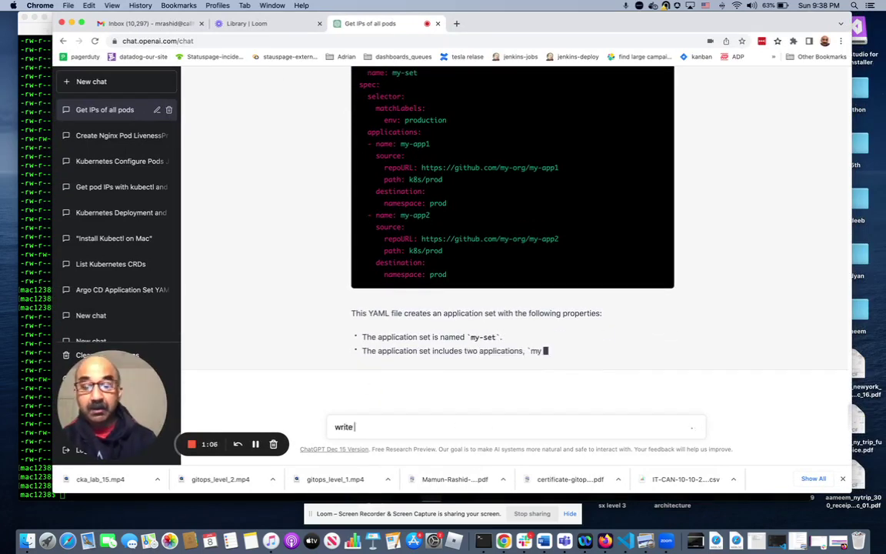
type("a YAML")
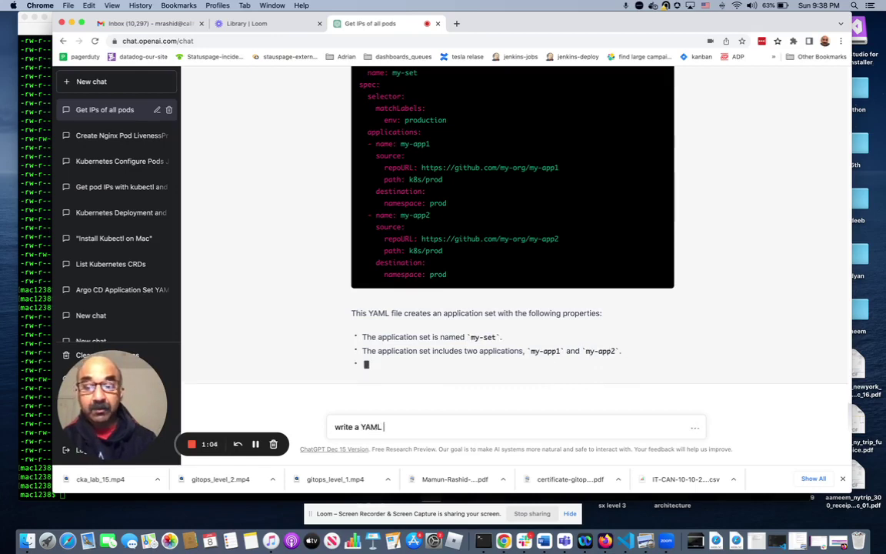
type(" that ")
type("eate")
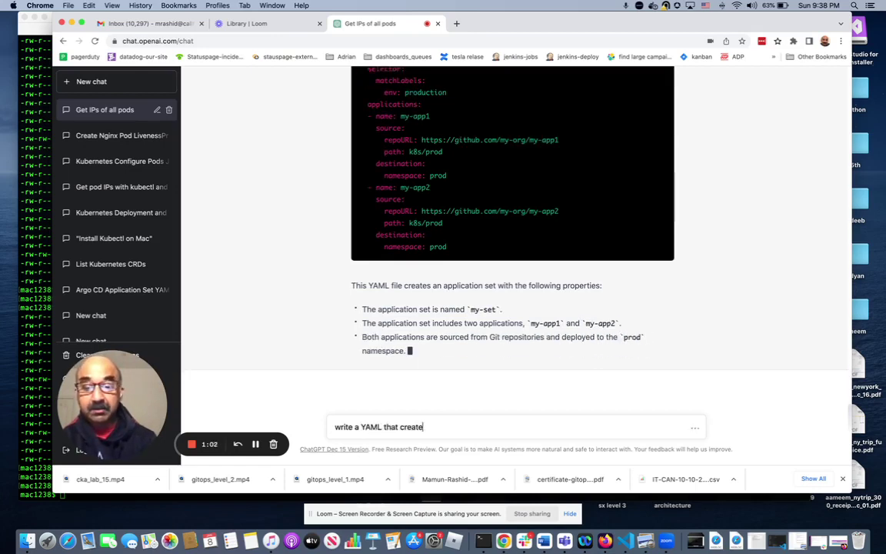
key("BackSpace")
key("BackSpace")
key("BackSpace")
key("BackSpace")
key("BackSpace")
key("BackSpace")
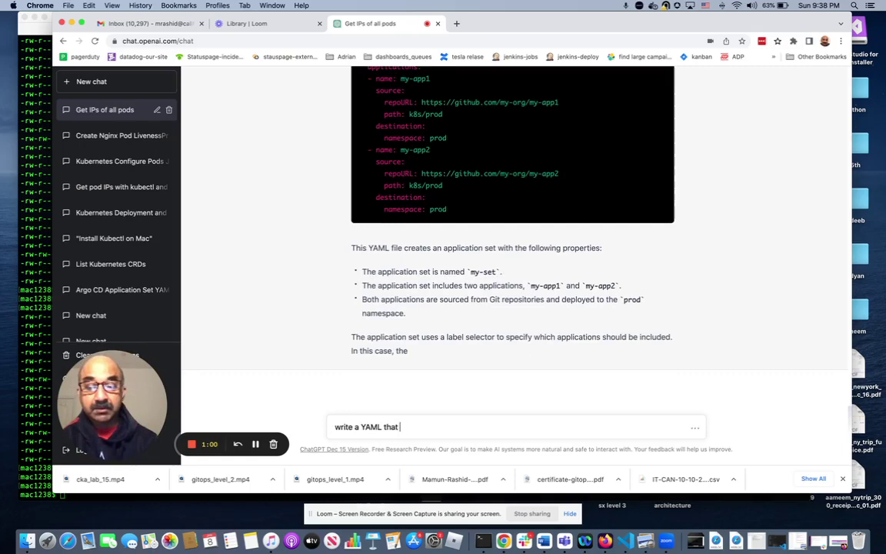
type("runs a pod ")
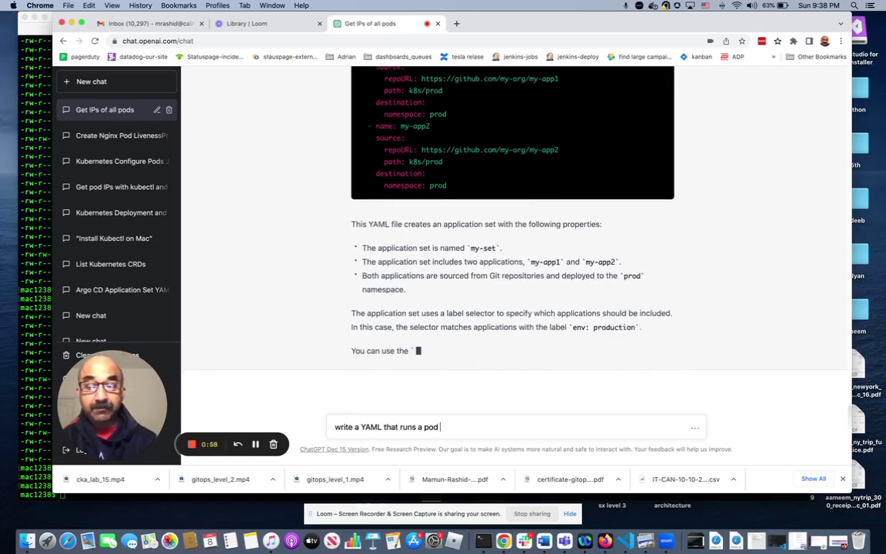
type("fo")
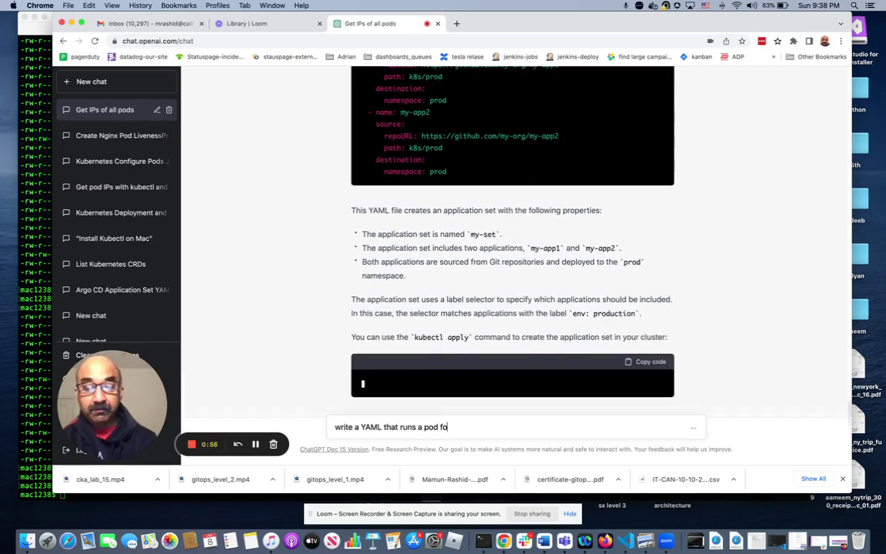
key("BackSpace")
type("rom ng")
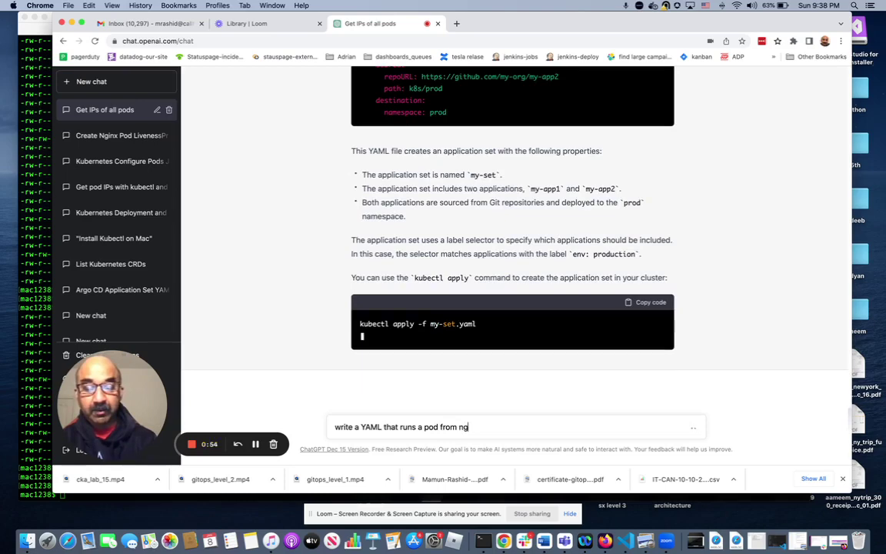
type("inx im")
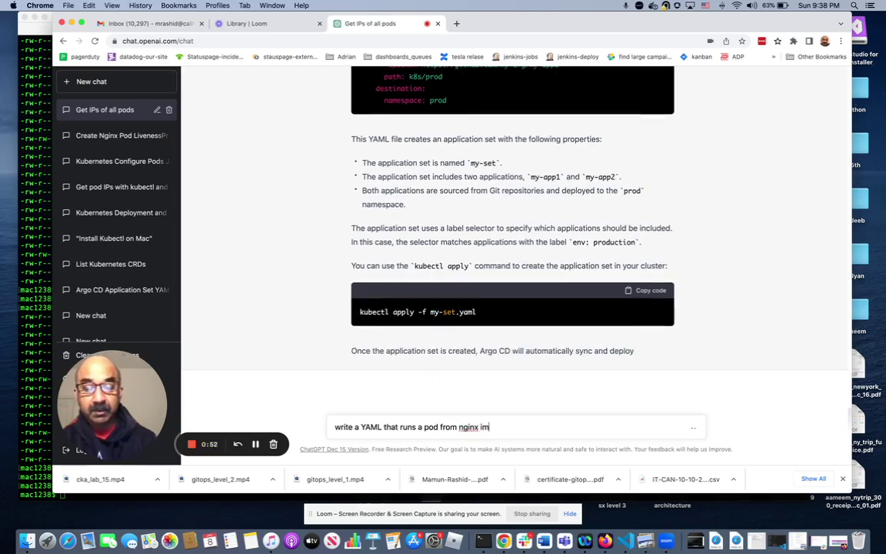
type("age and sl")
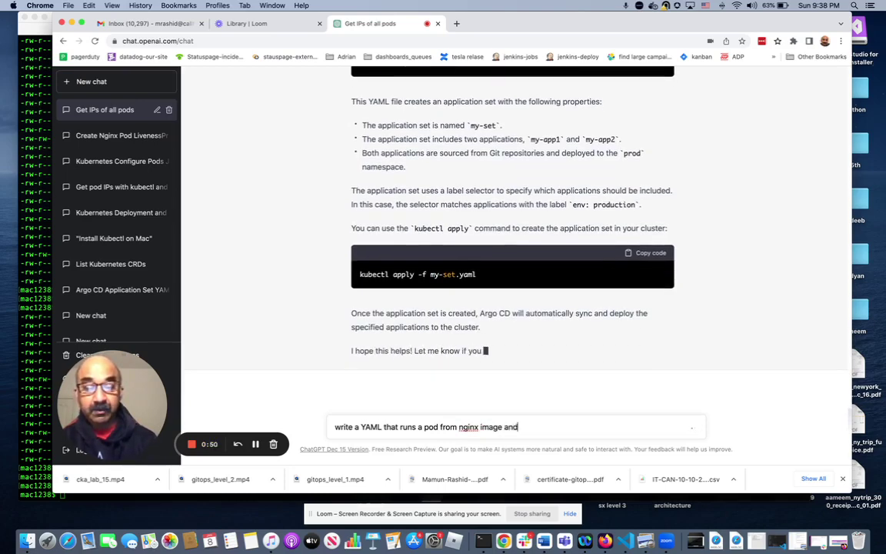
type("eeps for 1000 seconds")
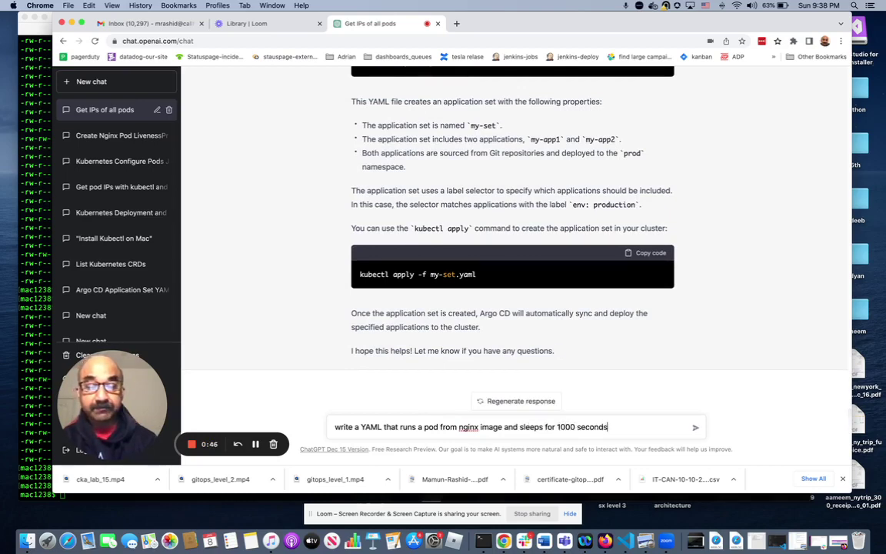
- Send the nginx pod prompt and let ChatGPT write the sleeping pod YAML
key("Return")
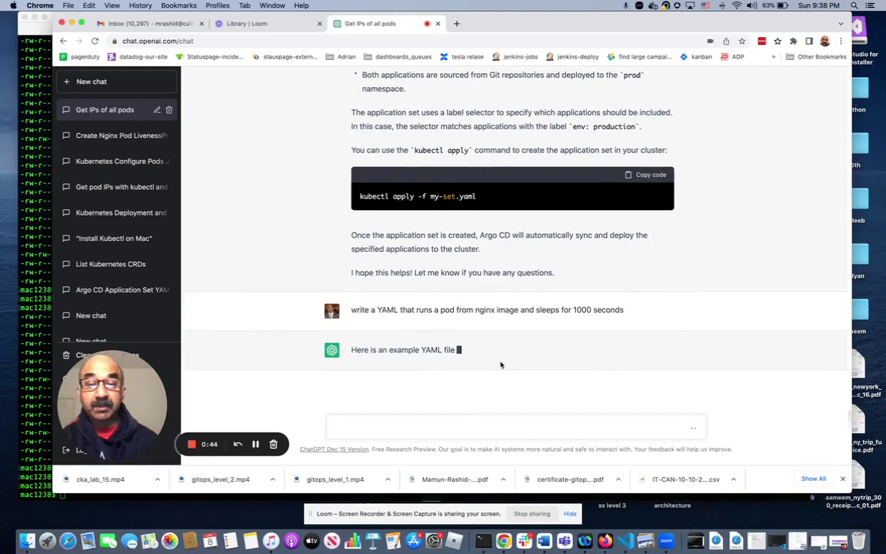